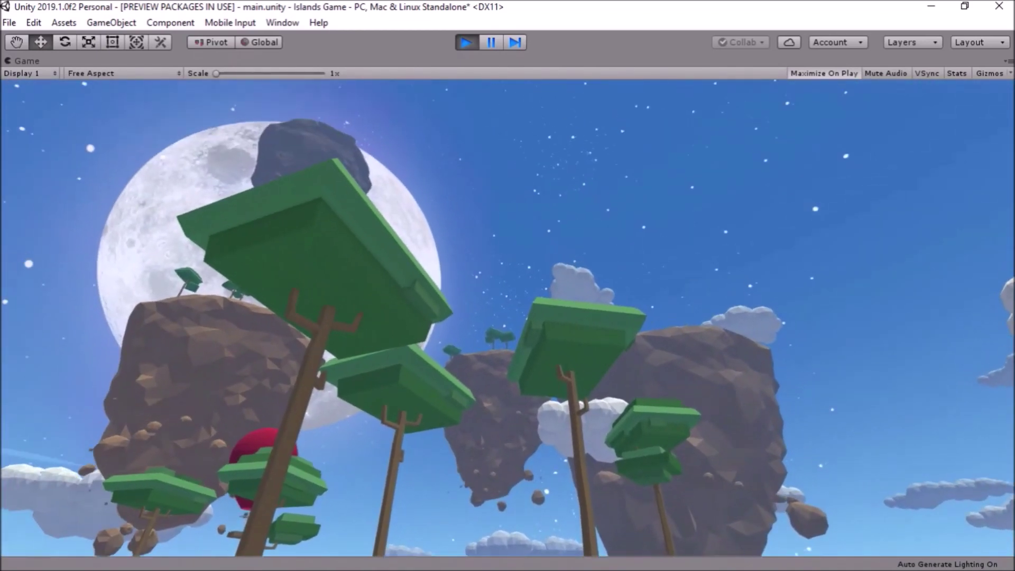
Restore the maximized Game view to the normal editor layout and look through the running scene's object hierarchy.
{"action": "right_click", "coordinate": [238, 61]}
{"action": "left_click", "coordinate": [291, 106]}
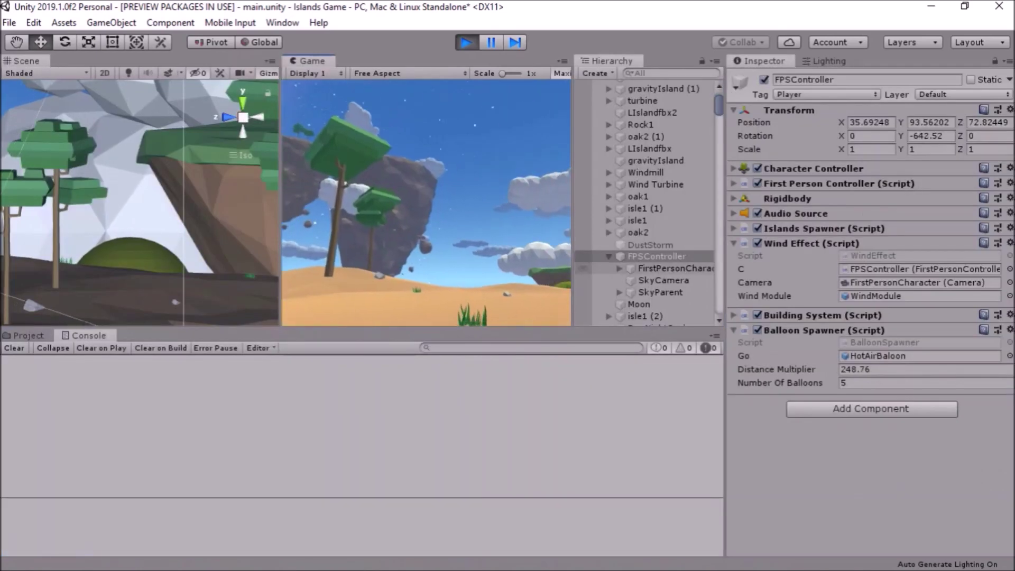
{"action": "scroll", "coordinate": [583, 292], "scroll_direction": "down", "scroll_amount": 6}
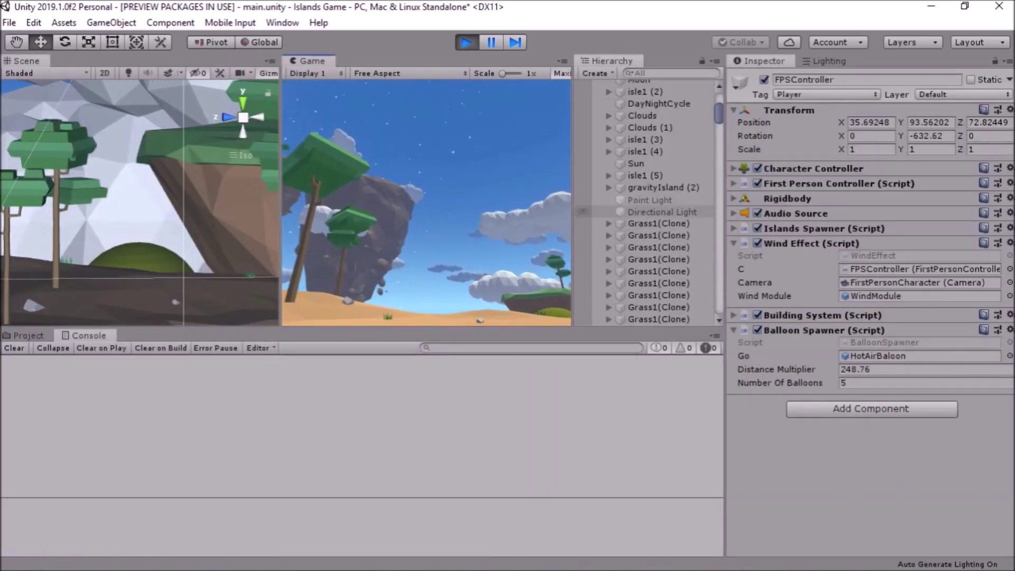
{"action": "scroll", "coordinate": [583, 209], "scroll_direction": "down", "scroll_amount": 6}
{"action": "scroll", "coordinate": [582, 199], "scroll_direction": "up", "scroll_amount": 8}
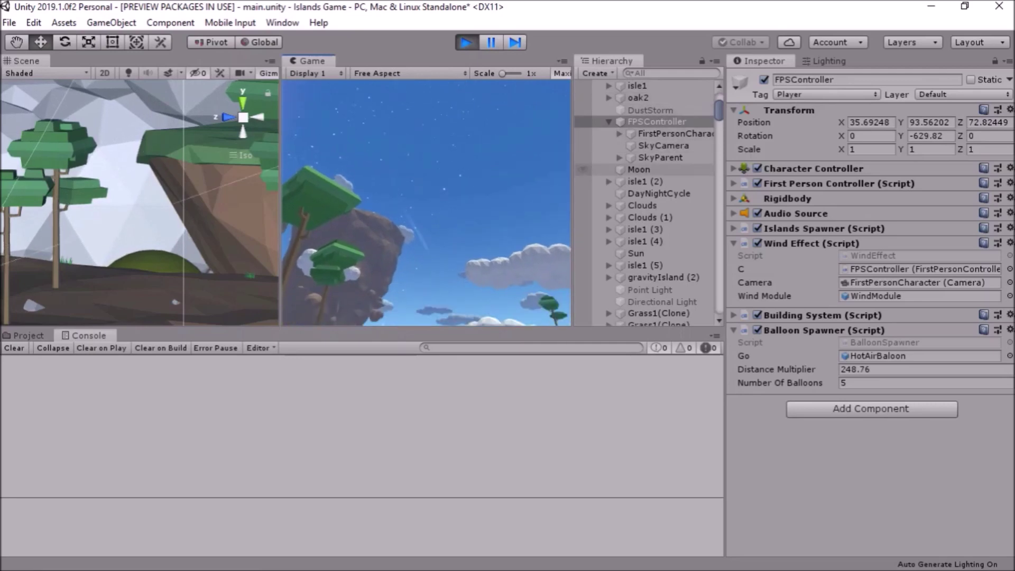
{"action": "left_click", "coordinate": [583, 181]}
{"action": "left_click", "coordinate": [582, 194]}
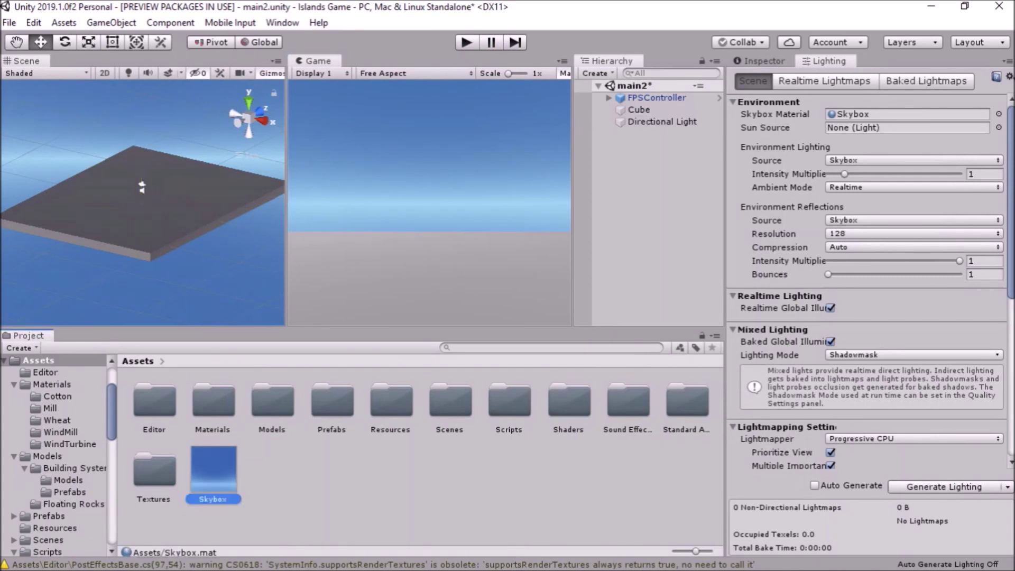
Show the Skybox material's properties and play-test the scene briefly to check the gradient sky.
{"action": "key", "text": "ctrl+3"}
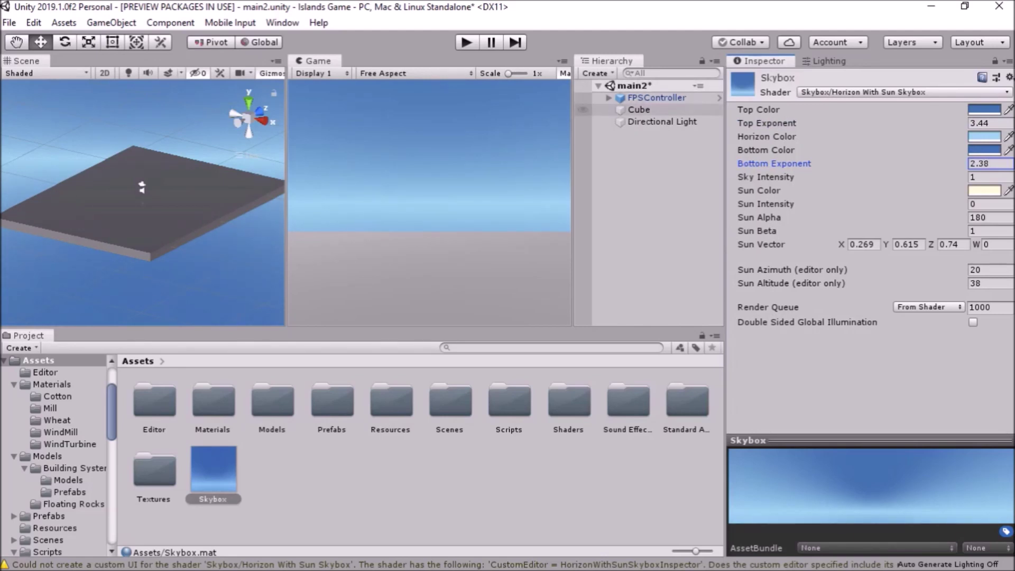
{"action": "key", "text": "ctrl+p"}
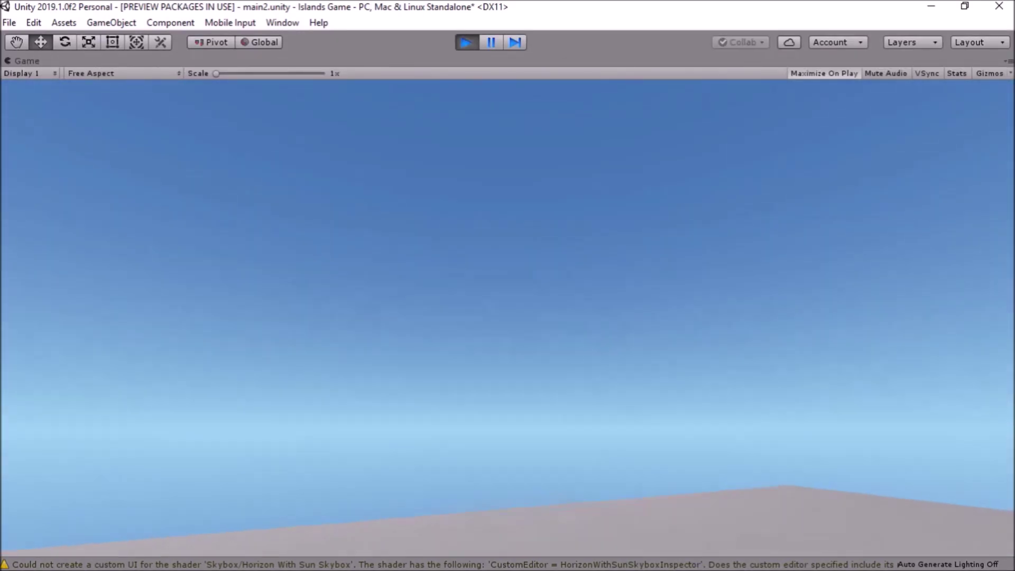
{"action": "key", "text": "ctrl+p"}
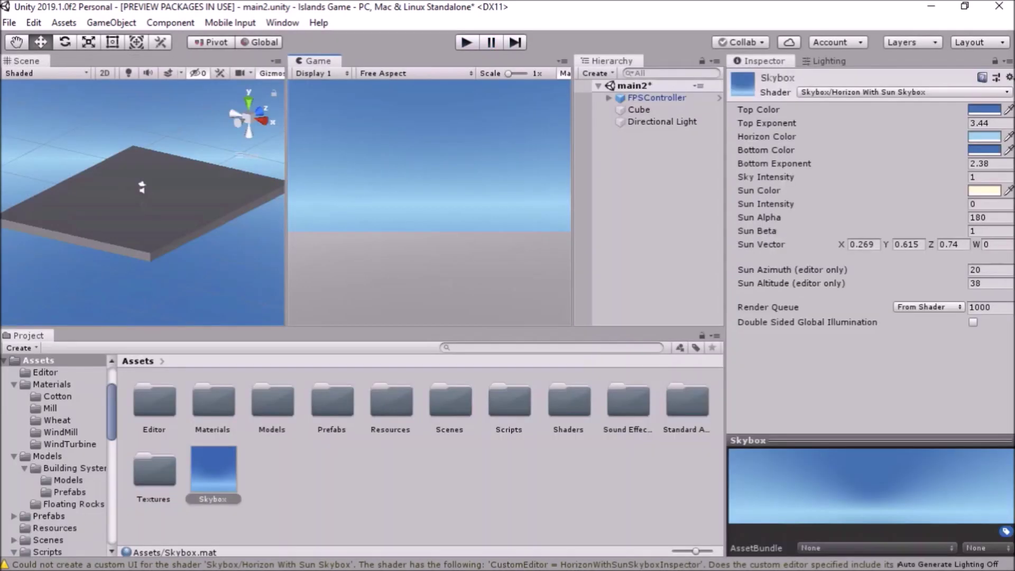
Rename the scene's directional light to Sun and change its light color to pale yellow.
{"action": "right_click", "coordinate": [631, 186]}
{"action": "left_click", "coordinate": [662, 121]}
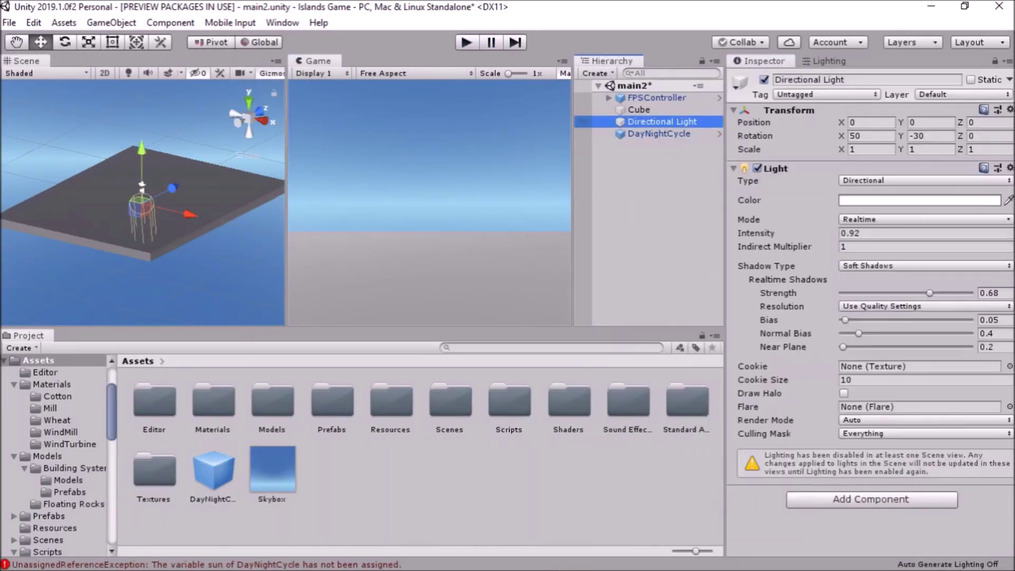
{"action": "left_click", "coordinate": [919, 200]}
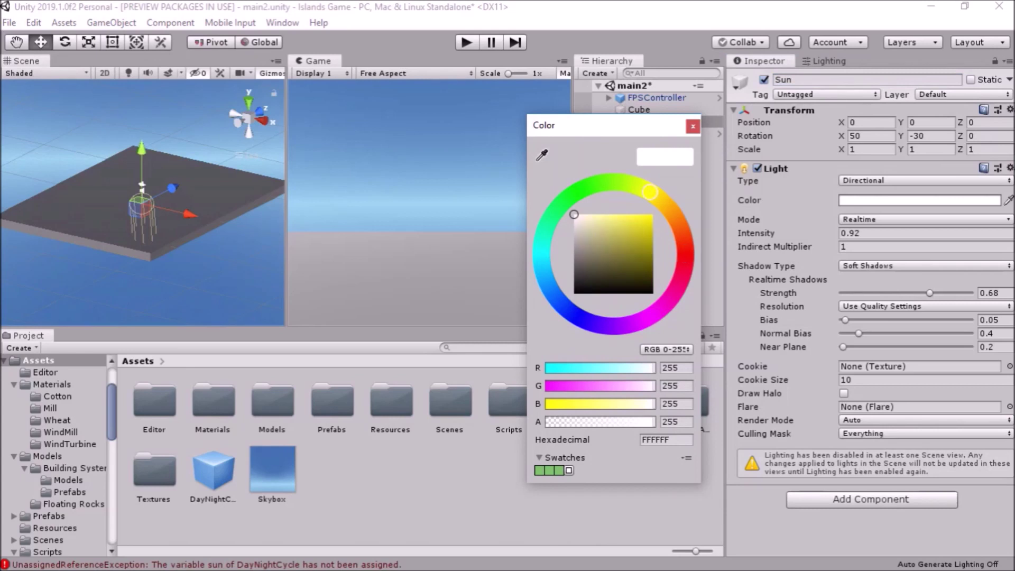
Add a second directional light to the scene and name it Moon.
{"action": "right_click", "coordinate": [632, 198]}
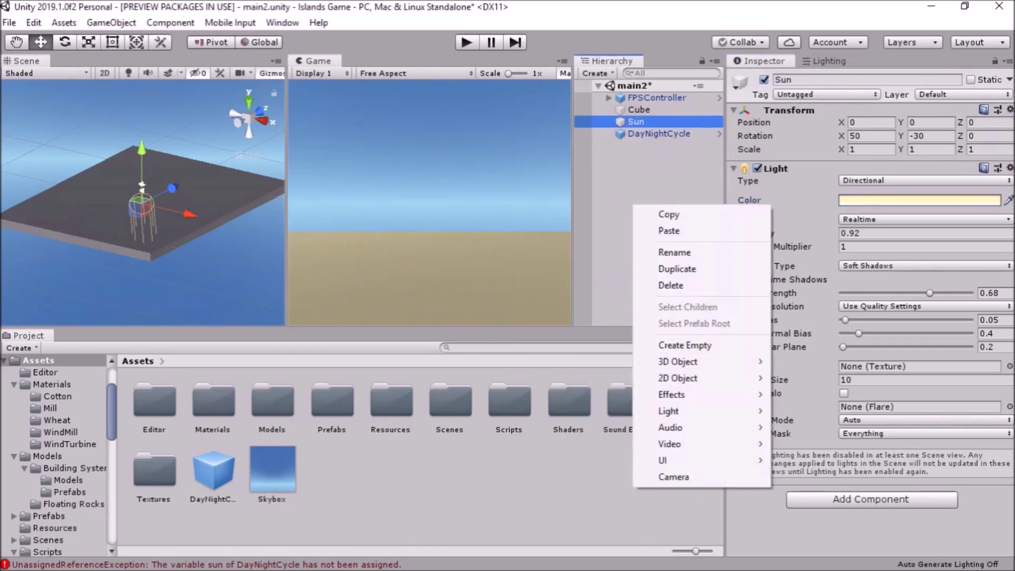
{"action": "mouse_move", "coordinate": [688, 411]}
{"action": "left_click", "coordinate": [798, 411]}
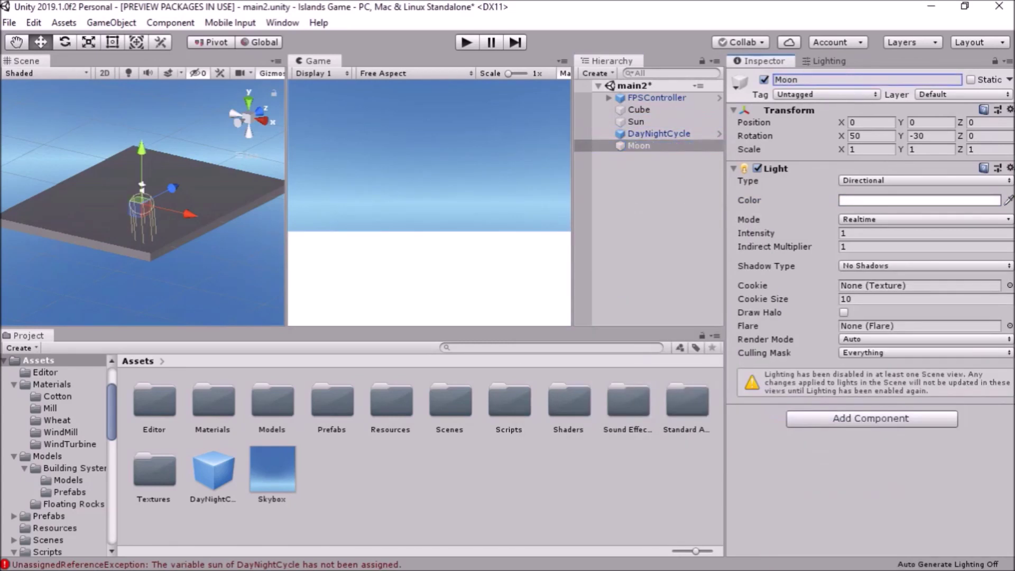
Tint the Moon light a pale blue and lower its intensity.
{"action": "left_click", "coordinate": [919, 200]}
{"action": "left_click", "coordinate": [547, 279]}
{"action": "left_click_drag", "start_coordinate": [602, 217], "coordinate": [592, 215]}
{"action": "left_click_drag", "start_coordinate": [755, 233], "coordinate": [738, 232]}
Inspect the DayNightCycle object's script settings and play-test the scene's day and night transition.
{"action": "left_click", "coordinate": [658, 133]}
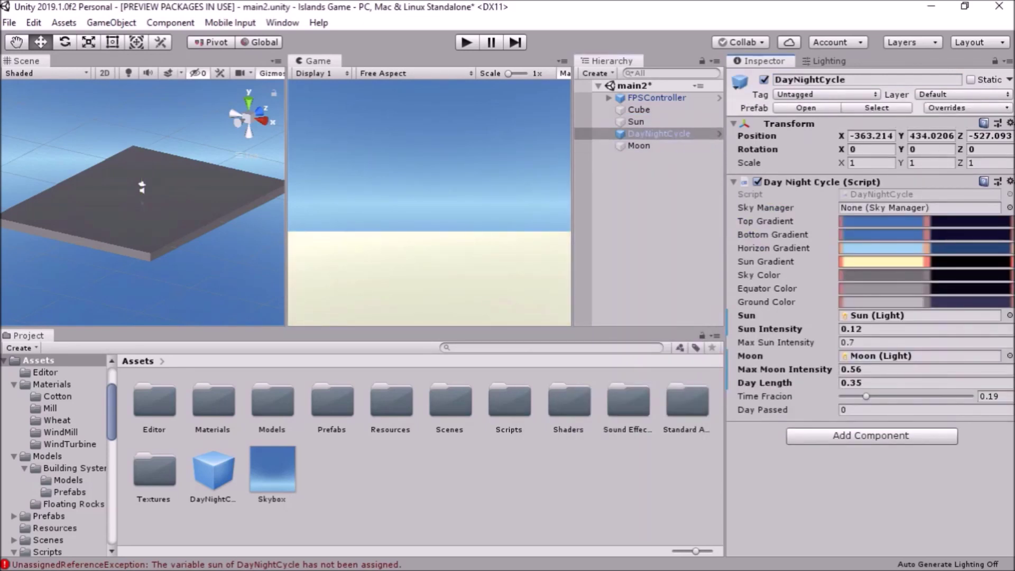
{"action": "key", "text": "ctrl+p"}
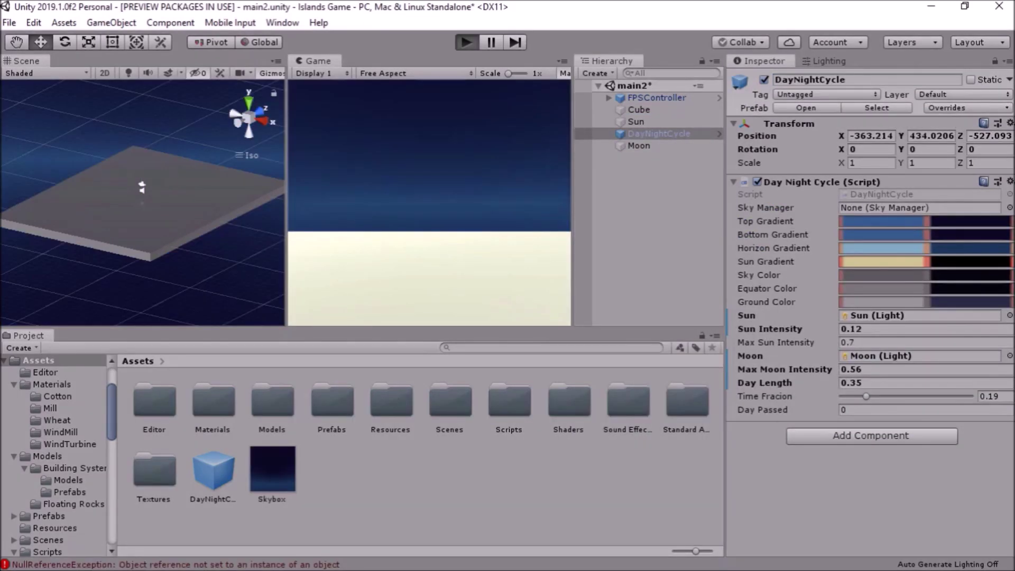
{"action": "key", "text": "w"}
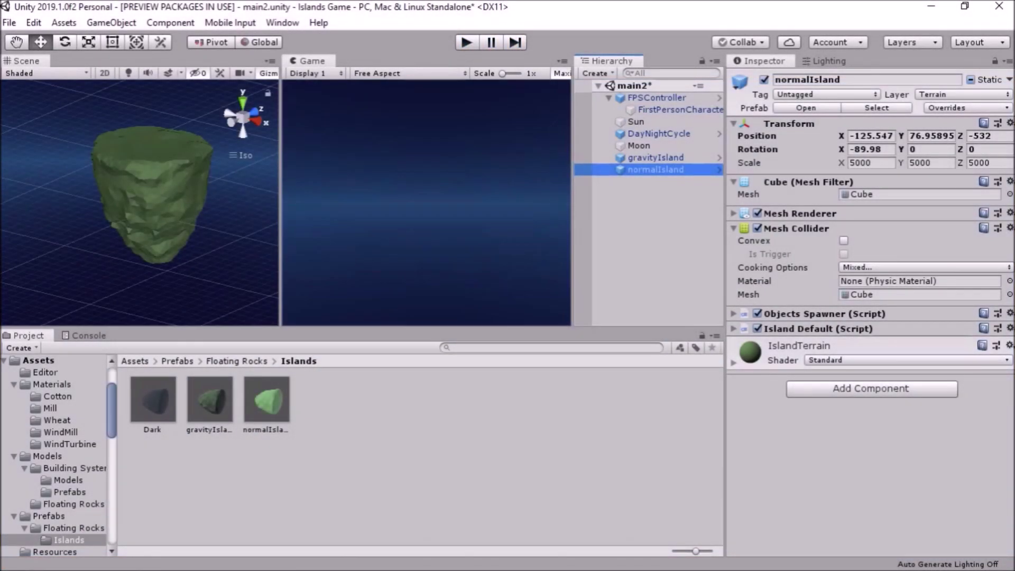
Move gravityIsland along X to about -16.5 and raise the FPSController above the island to Y 57.7.
{"action": "left_click", "coordinate": [150, 195]}
{"action": "left_click_drag", "start_coordinate": [197, 216], "coordinate": [175, 210]}
{"action": "left_click", "coordinate": [655, 97]}
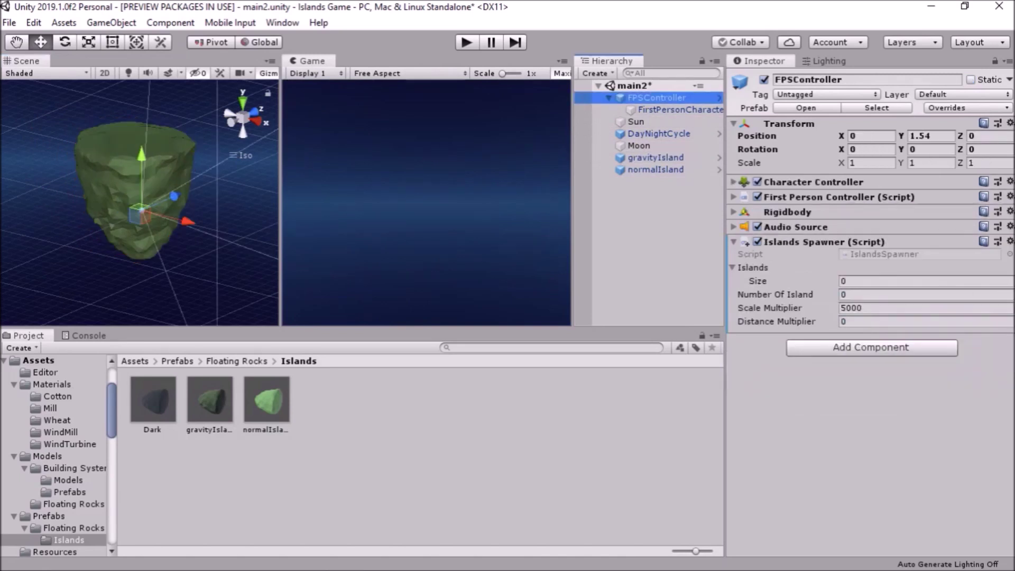
{"action": "left_click_drag", "start_coordinate": [142, 99], "coordinate": [142, 87]}
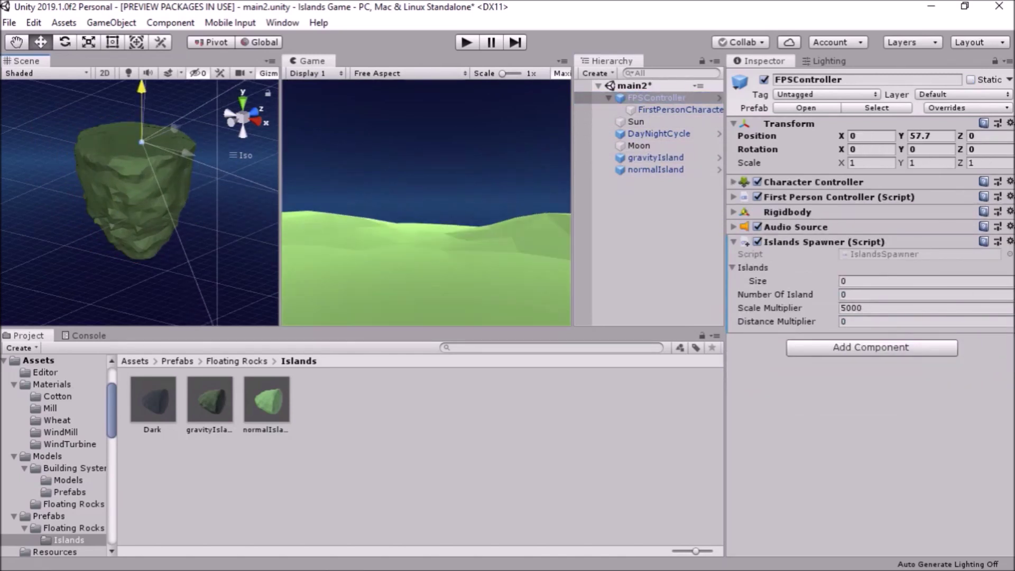
Shift gravityIsland to X 2.9 and move normalIsland nearer to it, to about X -112 and Z -212.
{"action": "left_click", "coordinate": [656, 158]}
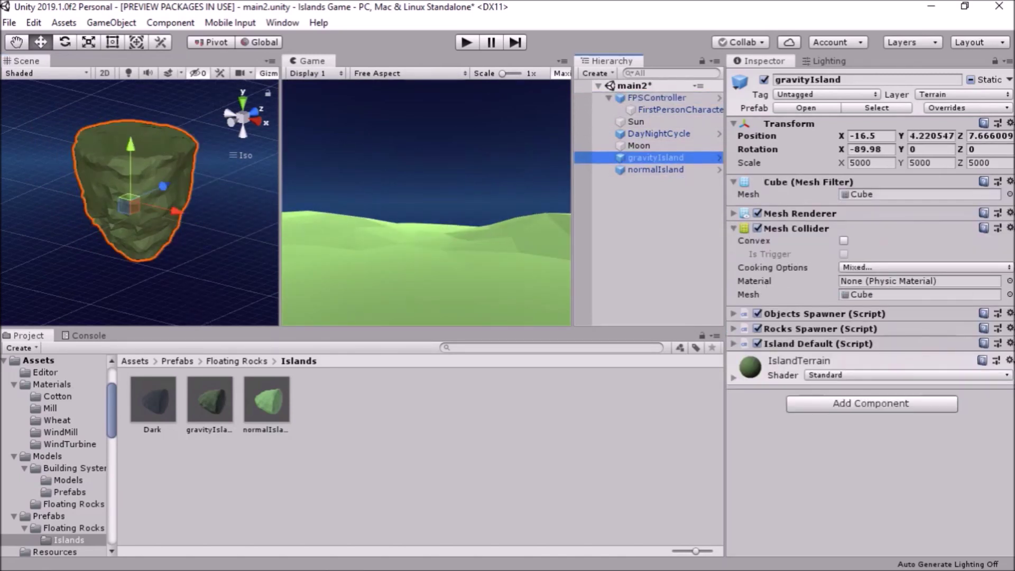
{"action": "left_click_drag", "start_coordinate": [174, 211], "coordinate": [198, 216]}
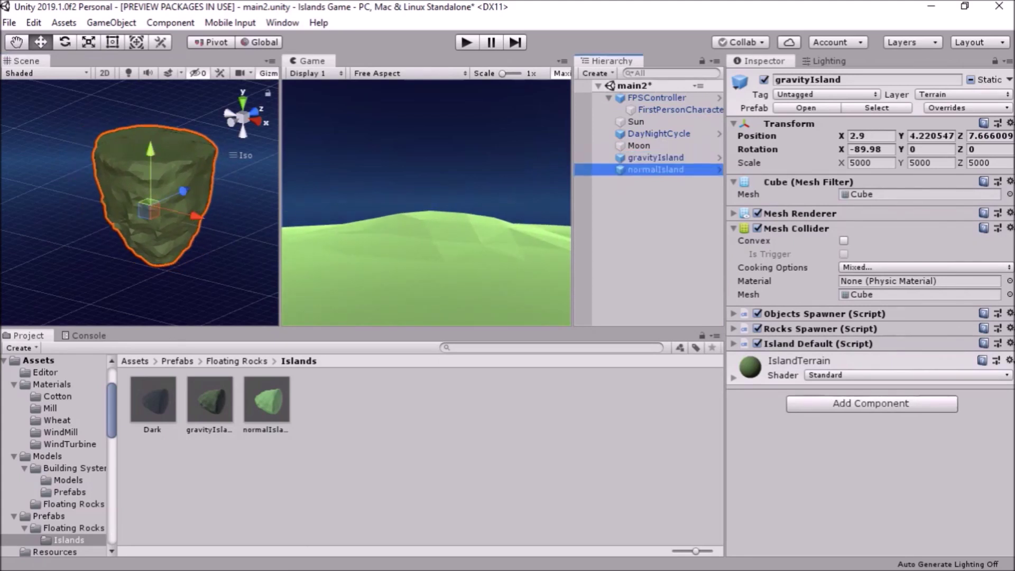
{"action": "double_click", "coordinate": [655, 170]}
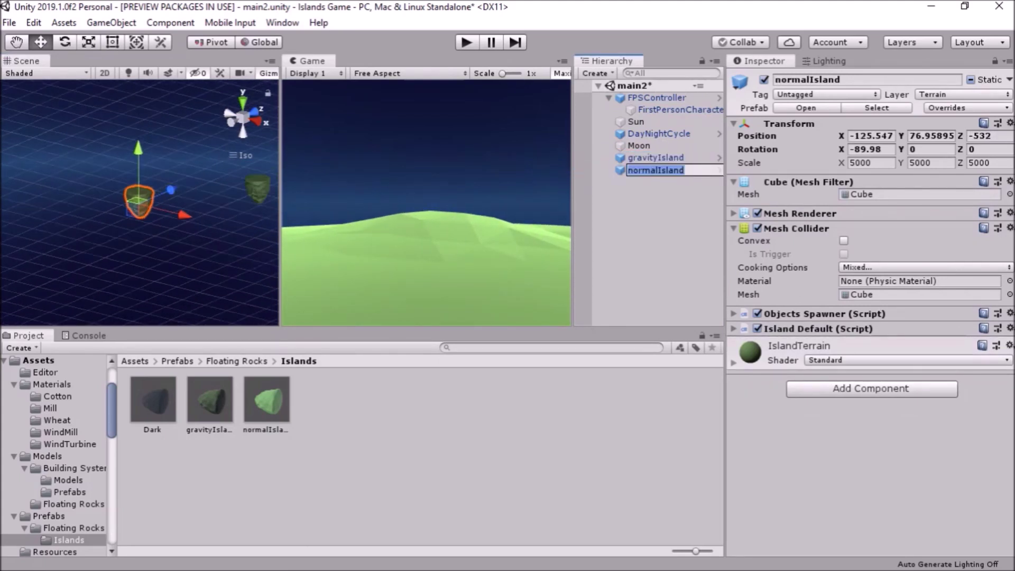
{"action": "scroll", "coordinate": [139, 203], "scroll_direction": "down", "scroll_amount": 2}
{"action": "middle_click_drag", "start_coordinate": [139, 203], "coordinate": [104, 218]}
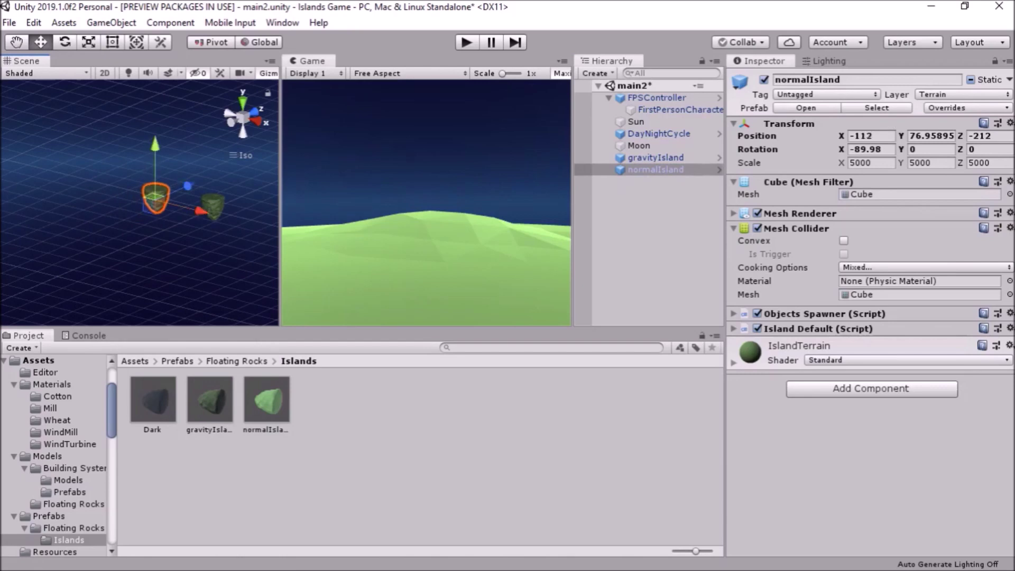
Return to the root Assets folder and play-test the scene, walking around the island to examine the terrain, trees and day-night lighting.
{"action": "left_click", "coordinate": [38, 360]}
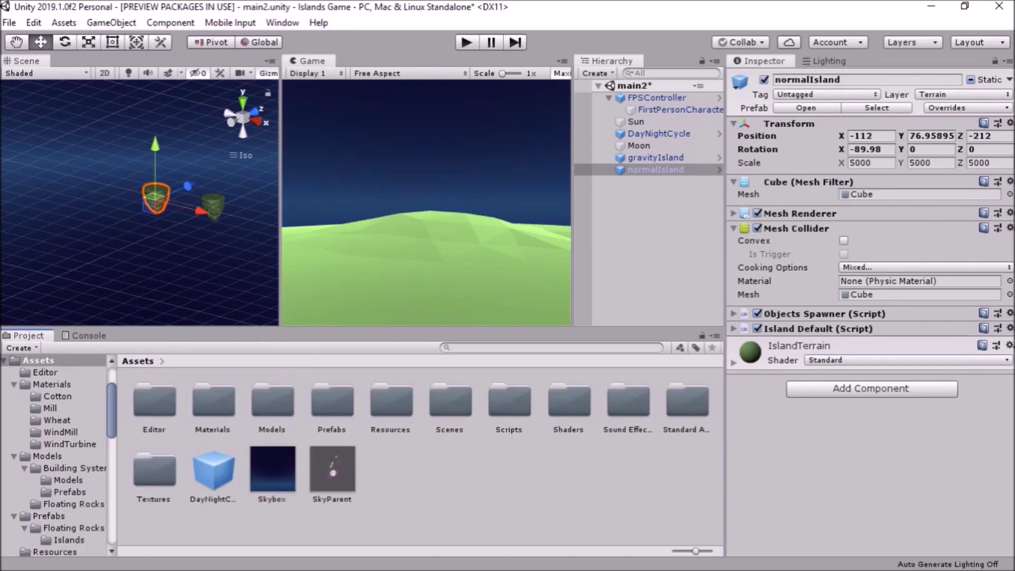
{"action": "key", "text": "ctrl+p"}
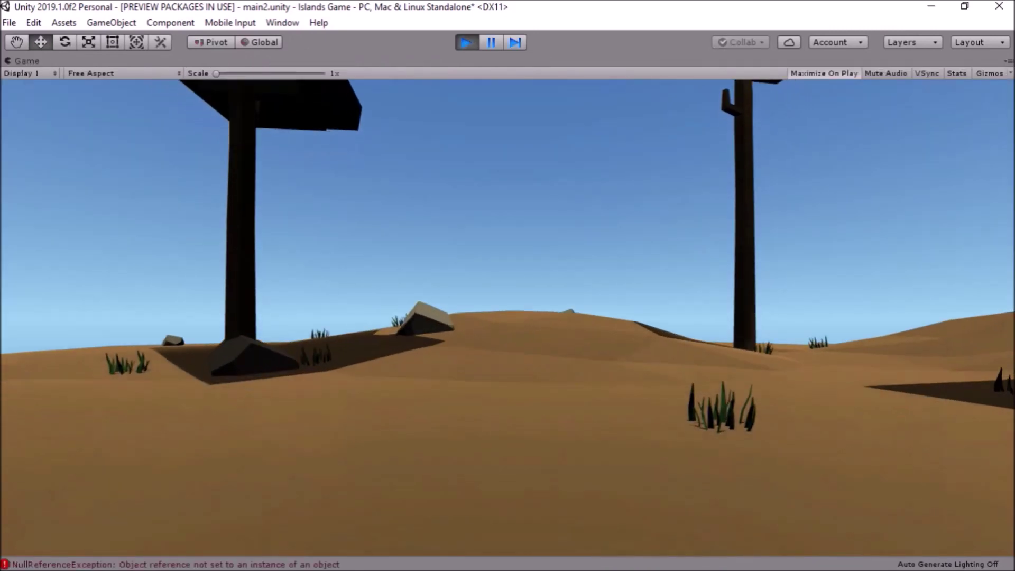
{"action": "key", "text": "d"}
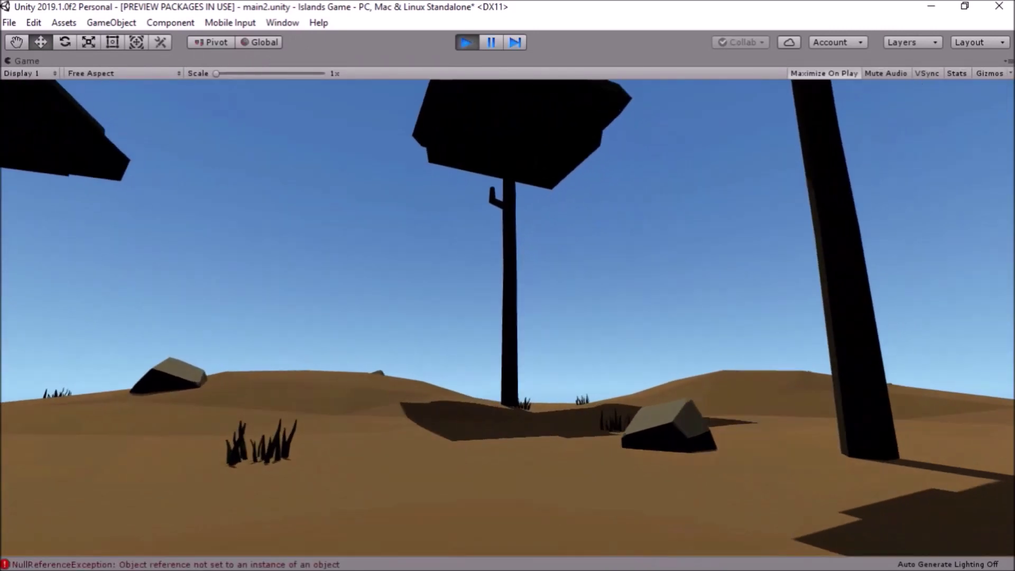
{"action": "key", "text": "d"}
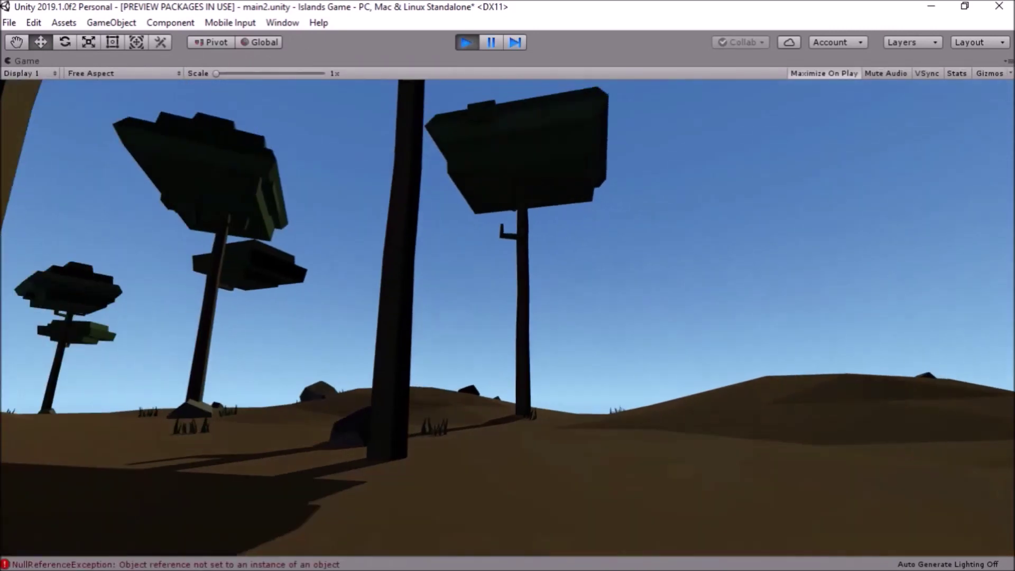
{"action": "key", "text": "s"}
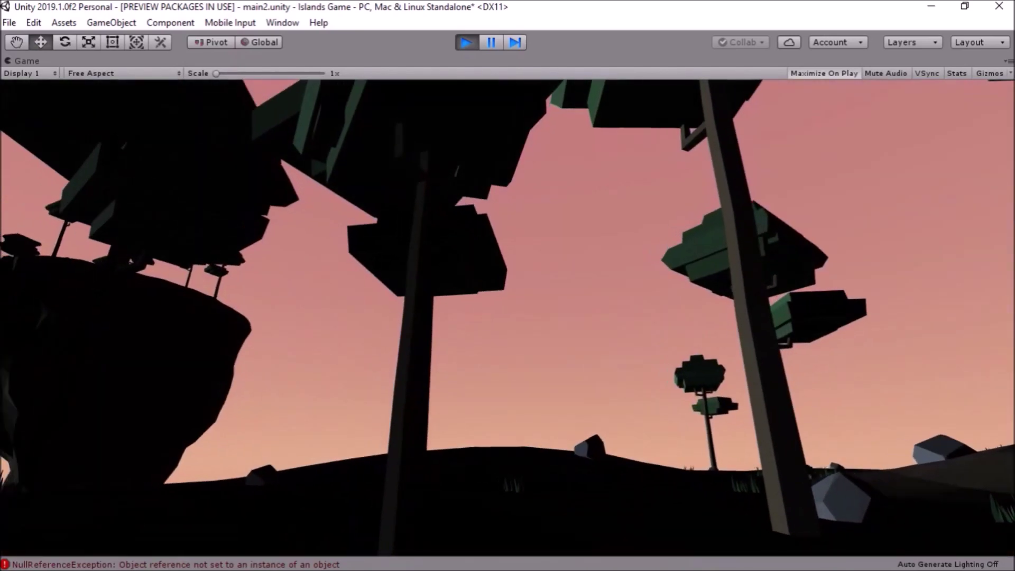
{"action": "key", "text": "w"}
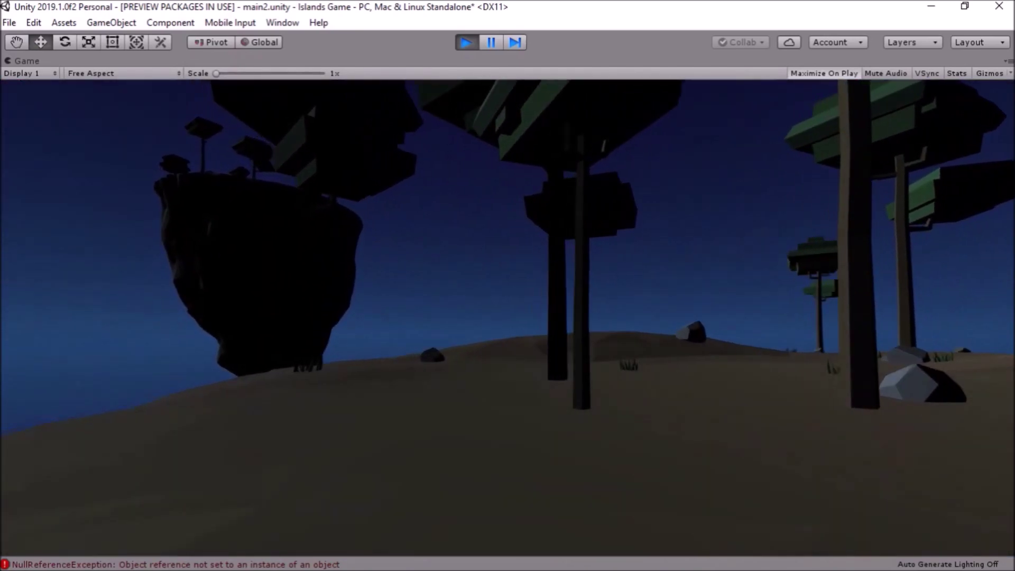
{"action": "key", "text": "w"}
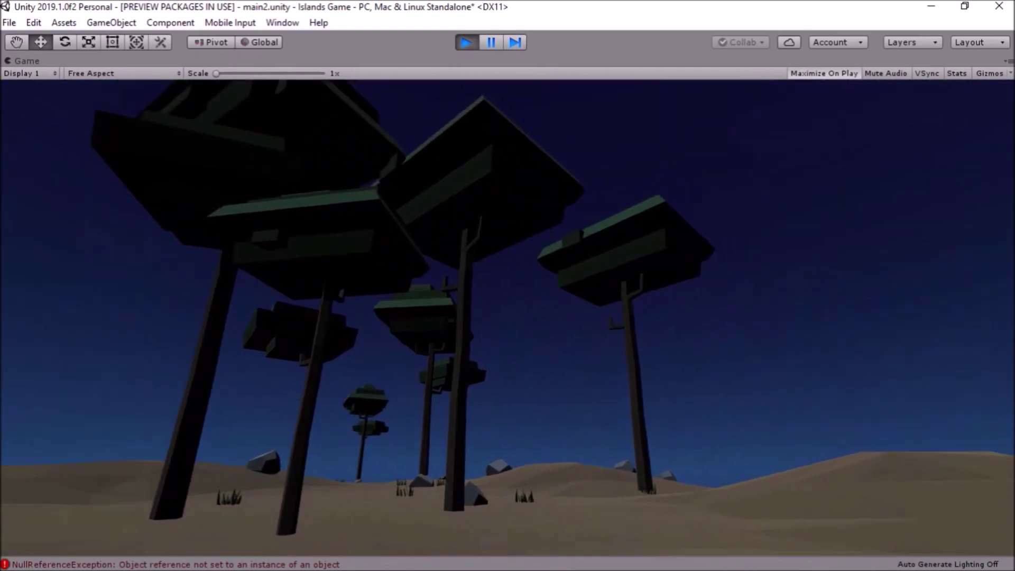
{"action": "key", "text": "d"}
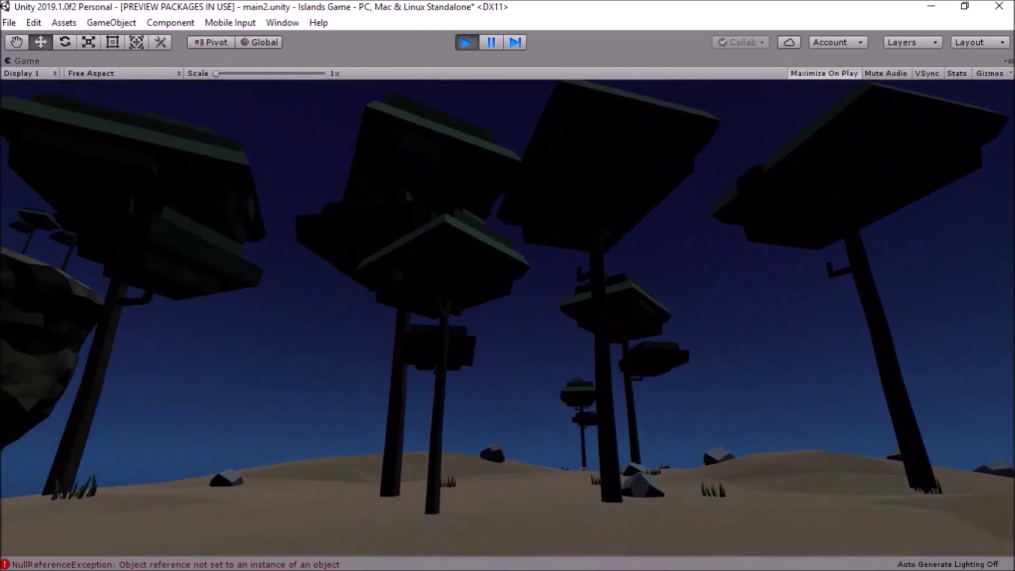
{"action": "key", "text": "d"}
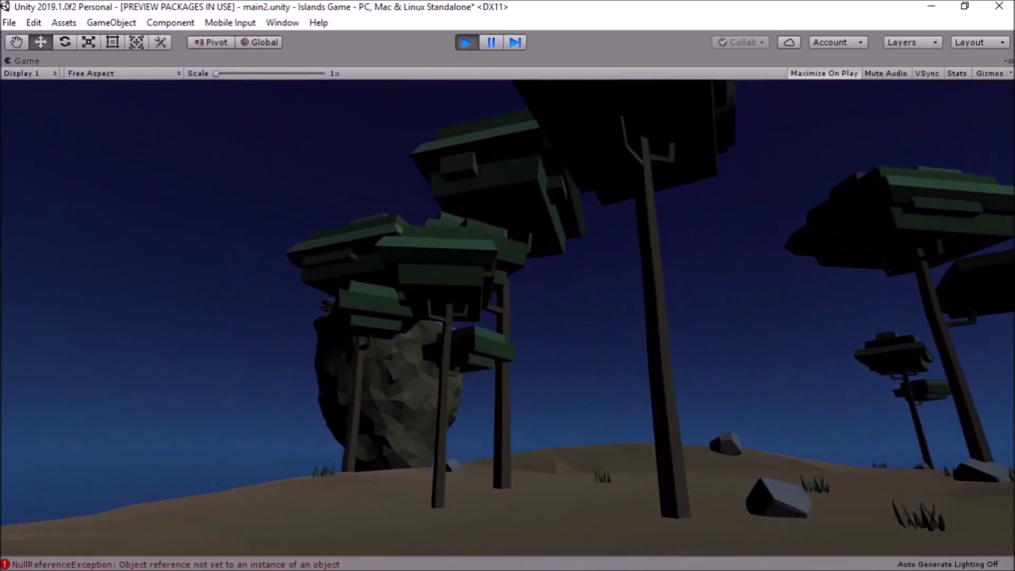
{"action": "key", "text": "s"}
{"action": "key", "text": "a"}
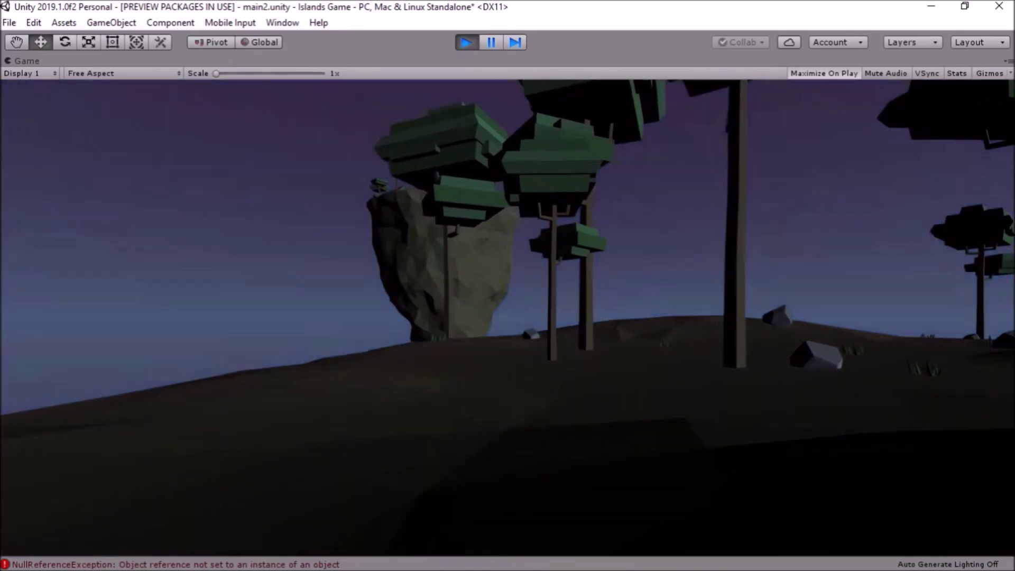
{"action": "key", "text": "a"}
{"action": "key", "text": "w"}
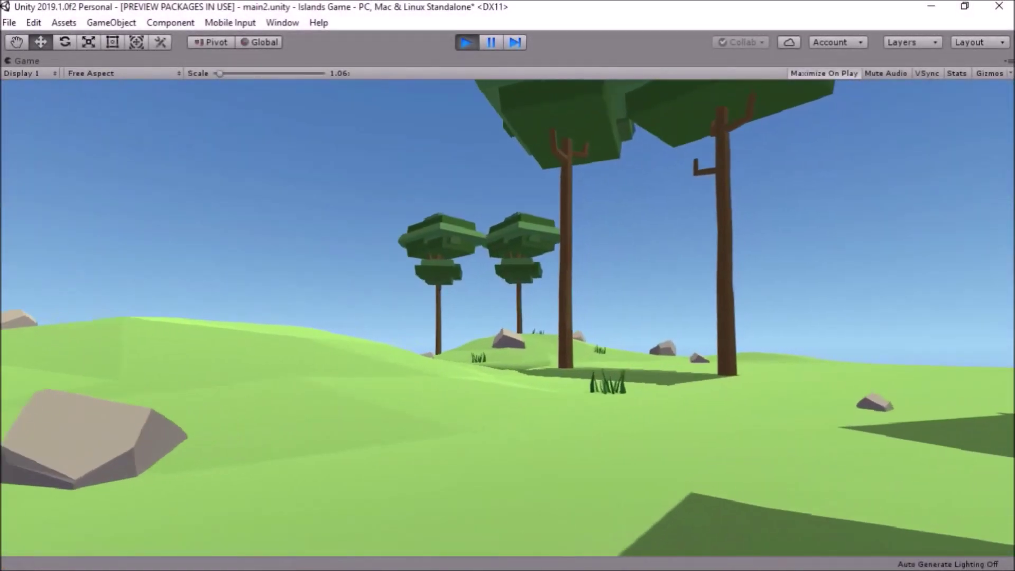
Walk across the green island in play mode to check its trees, grass and rocks, and end the test.
{"action": "key", "text": "w"}
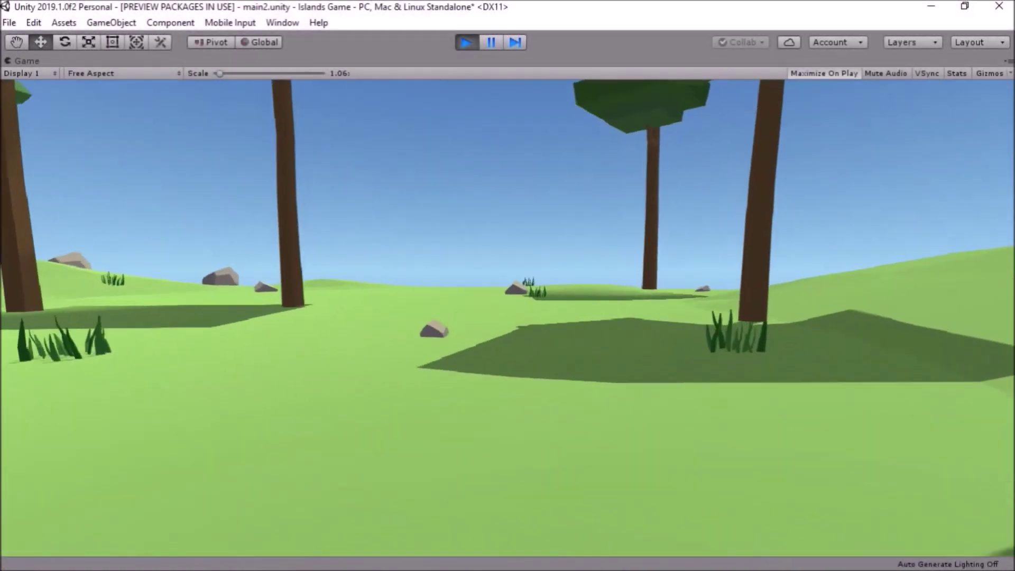
{"action": "key", "text": "w"}
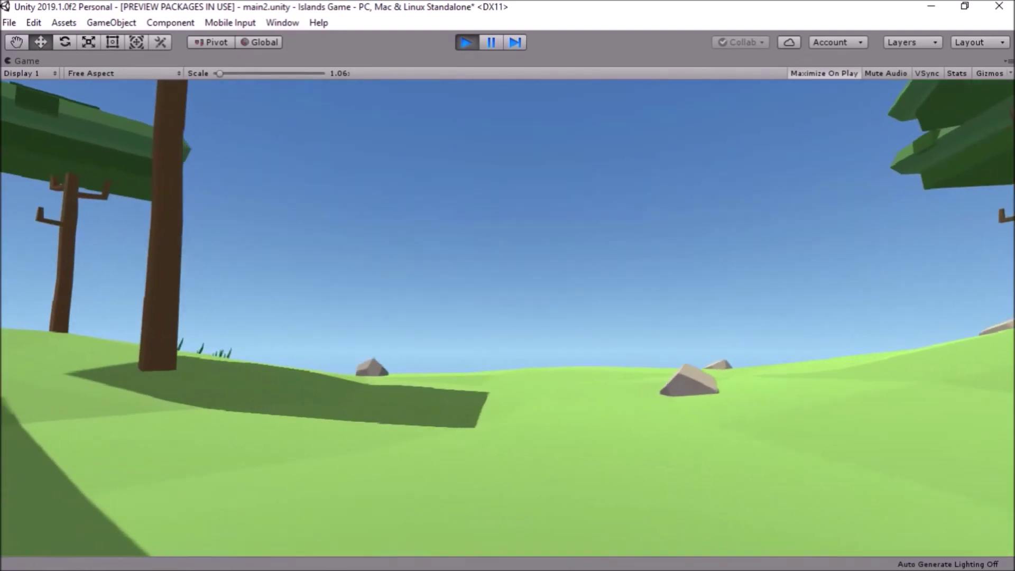
{"action": "key", "text": "w"}
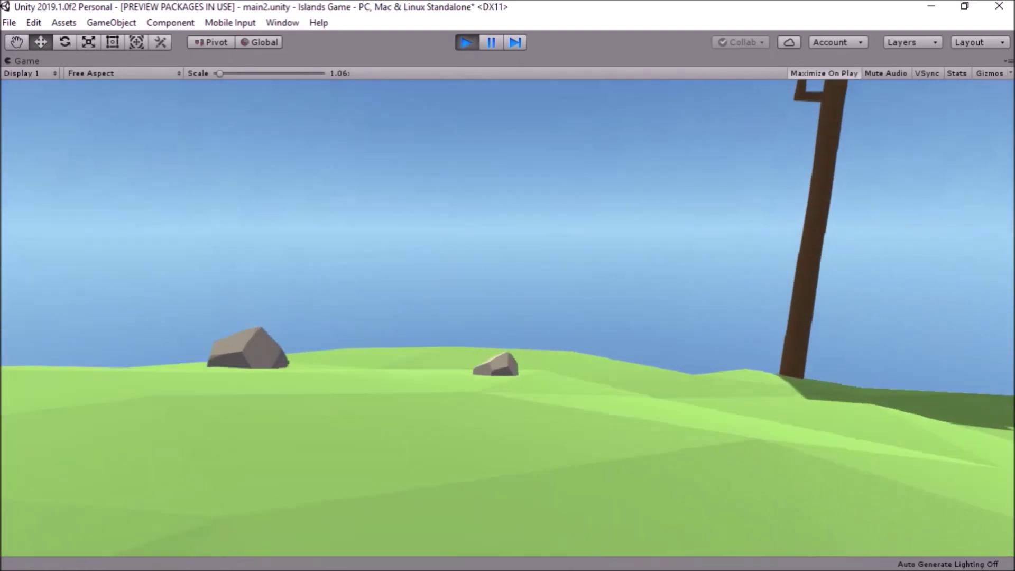
{"action": "key", "text": "w"}
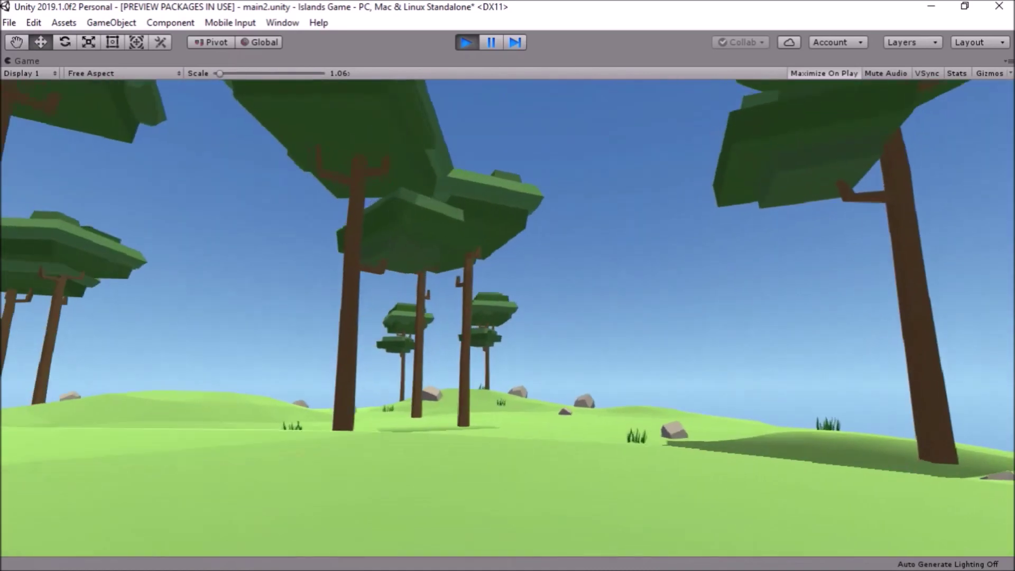
{"action": "key", "text": "ctrl+p"}
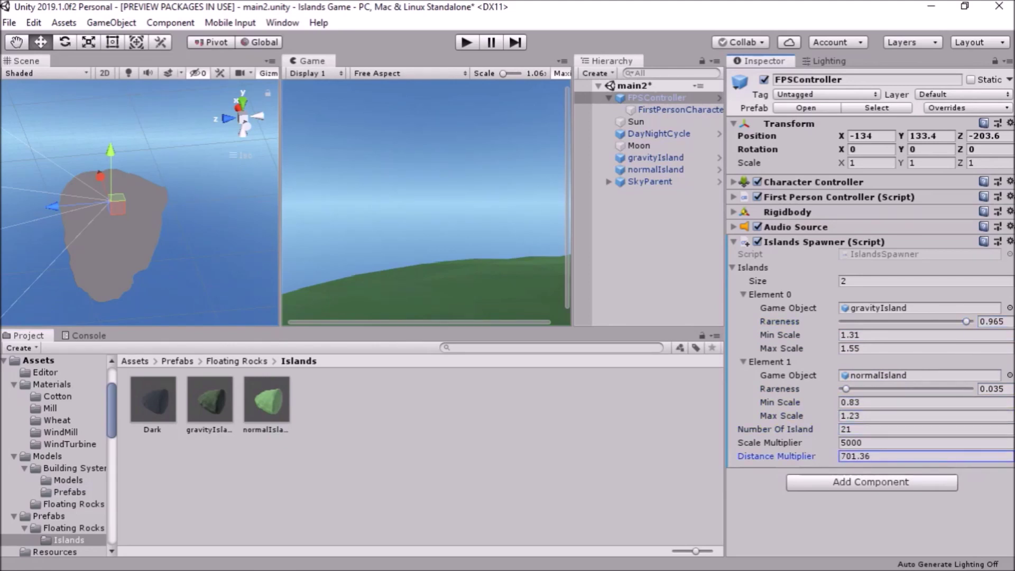
Play-test the scene again and walk forward on the island to examine the surrounding spawned floating islands.
{"action": "key", "text": "ctrl+p"}
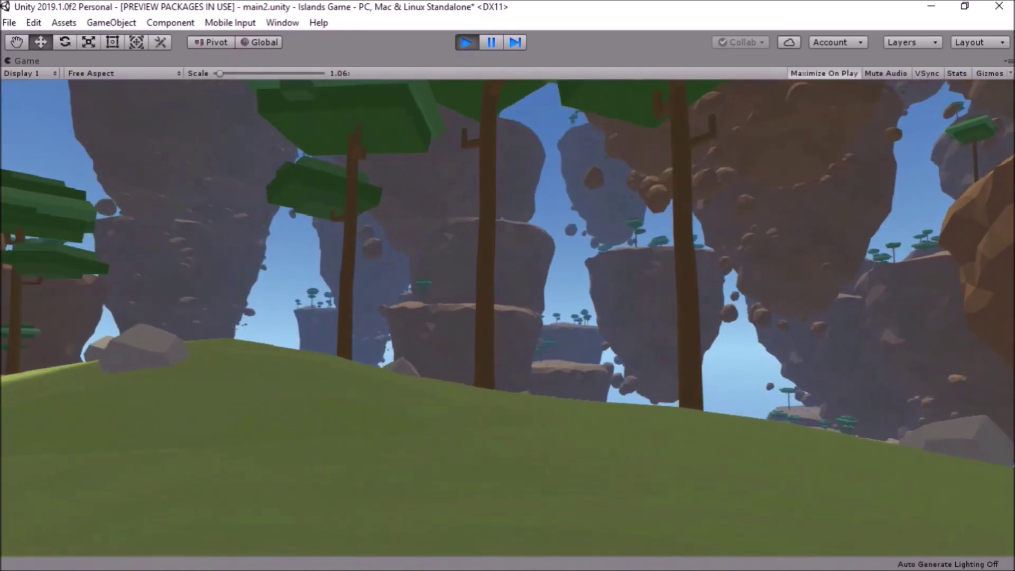
{"action": "key", "text": "w"}
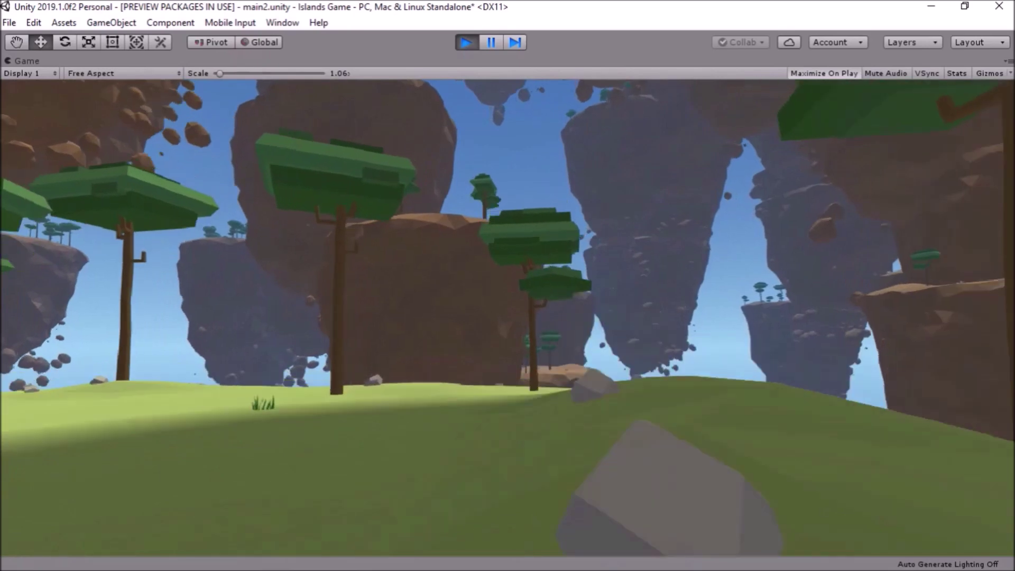